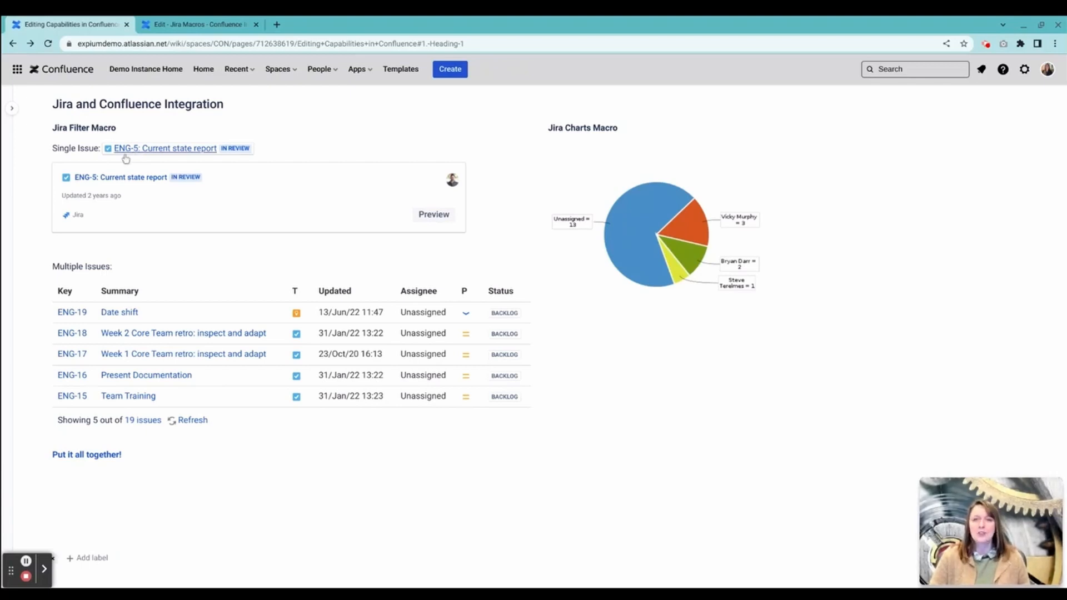
# - Open issue ENG-5 from the Confluence page and follow its linked page back to the Jira and Confluence Integration section
pyautogui.keyDown('ctrl'); pyautogui.click(148, 152); pyautogui.keyUp('ctrl')
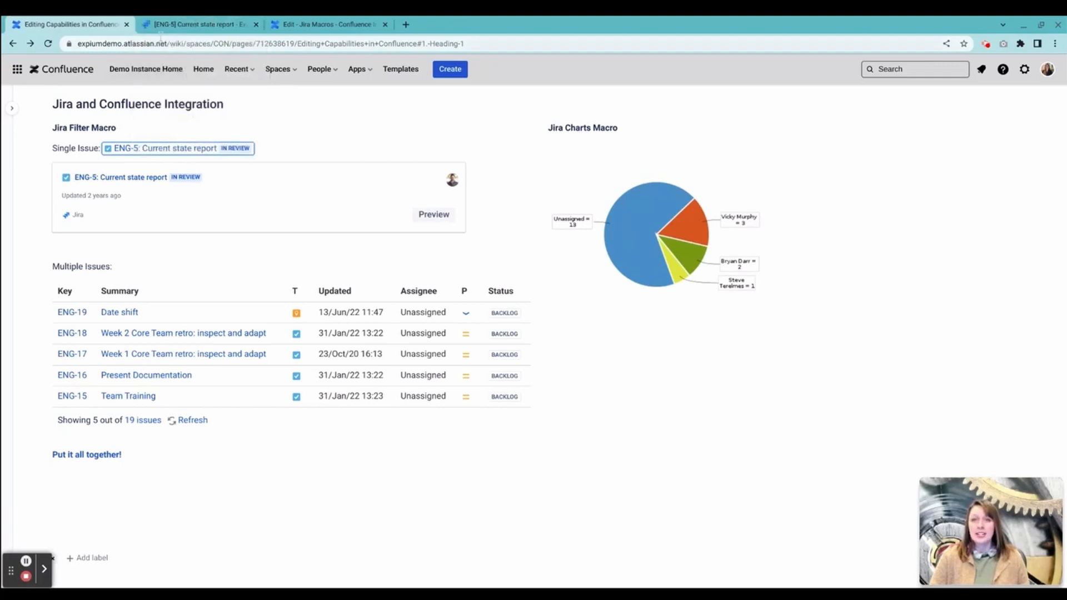
pyautogui.click(173, 24)
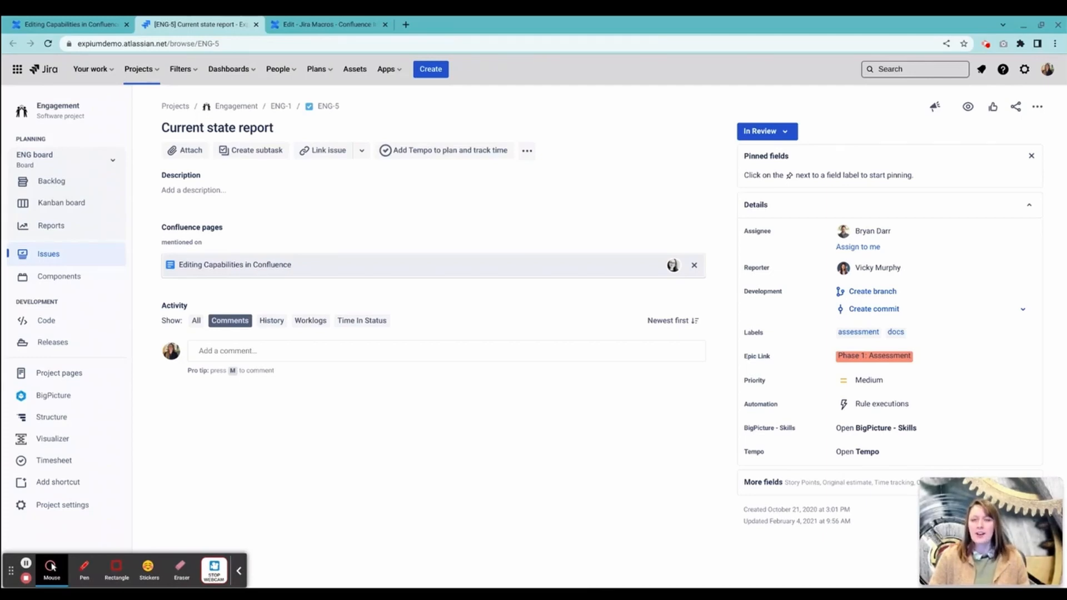
pyautogui.click(219, 264)
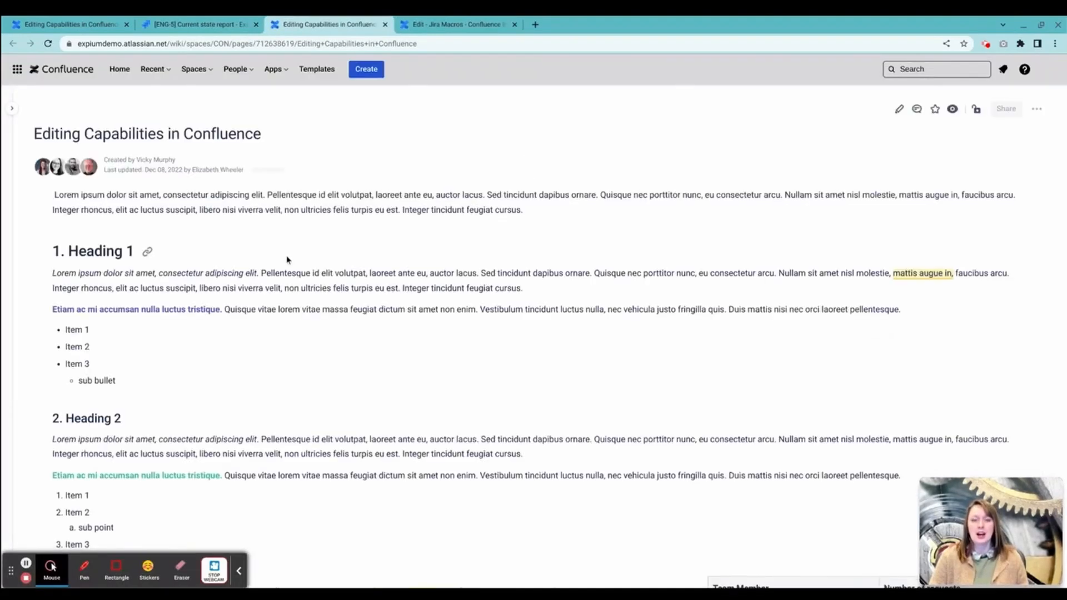
pyautogui.scroll(-7, 286, 259)
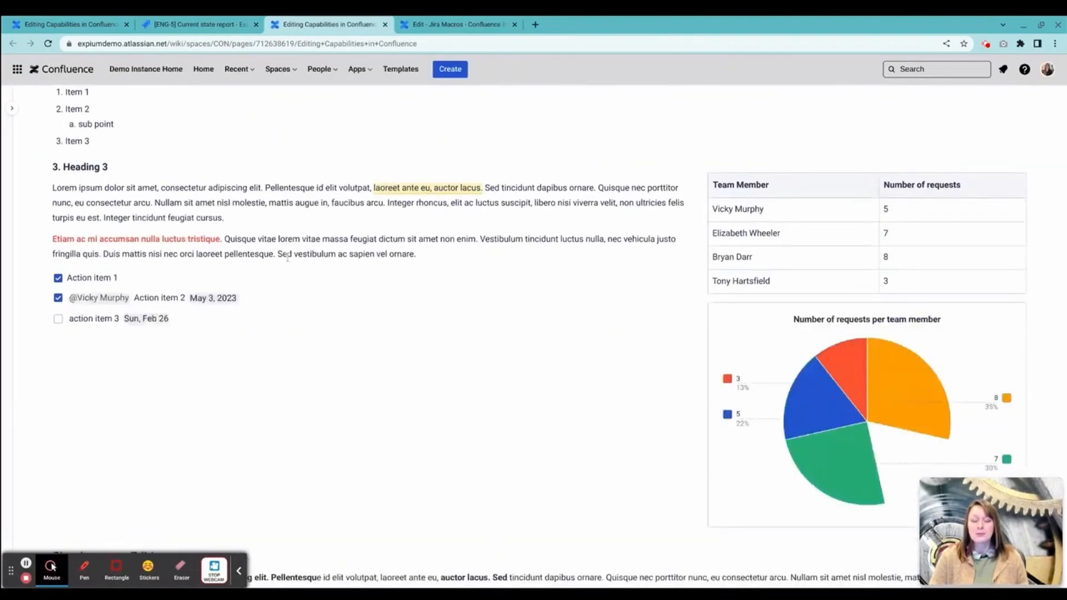
pyautogui.scroll(-5, 288, 260)
pyautogui.scroll(-15, 288, 260)
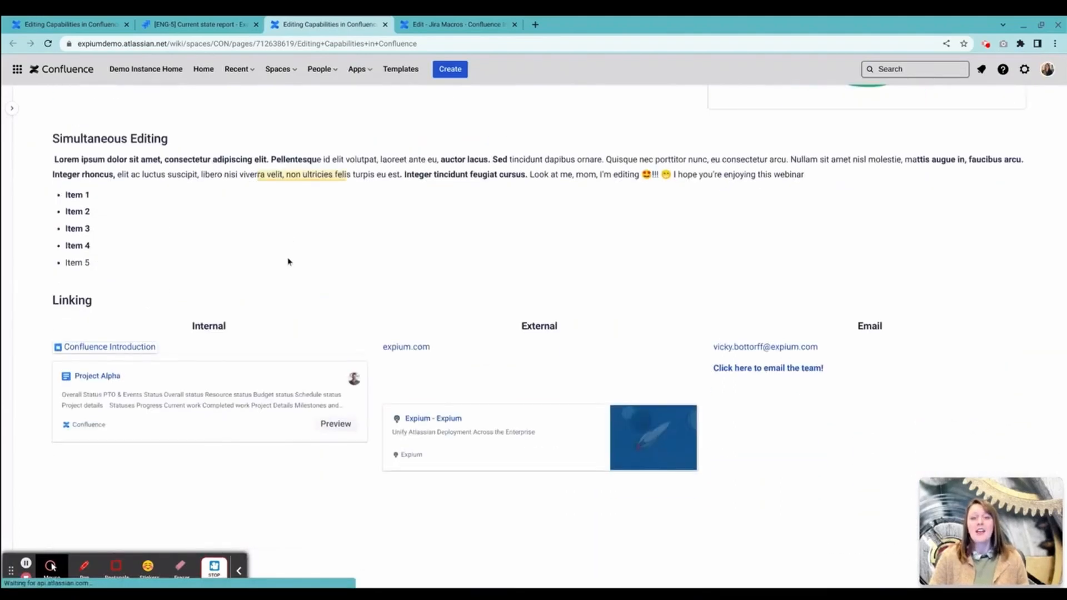
pyautogui.scroll(-15, 288, 258)
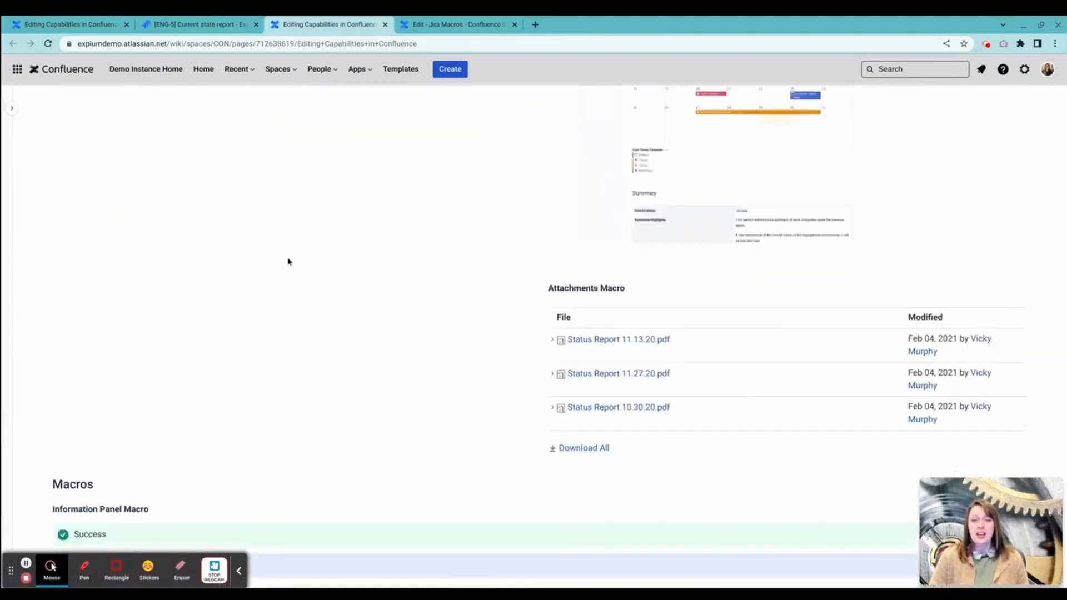
pyautogui.scroll(-5, 287, 259)
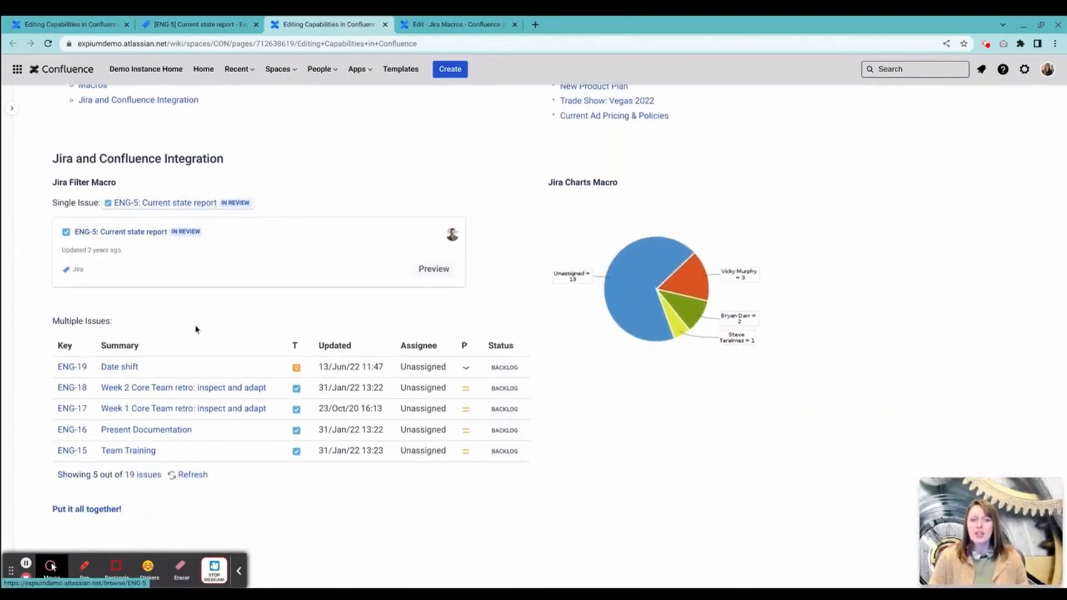
pyautogui.scroll(-2, 211, 311)
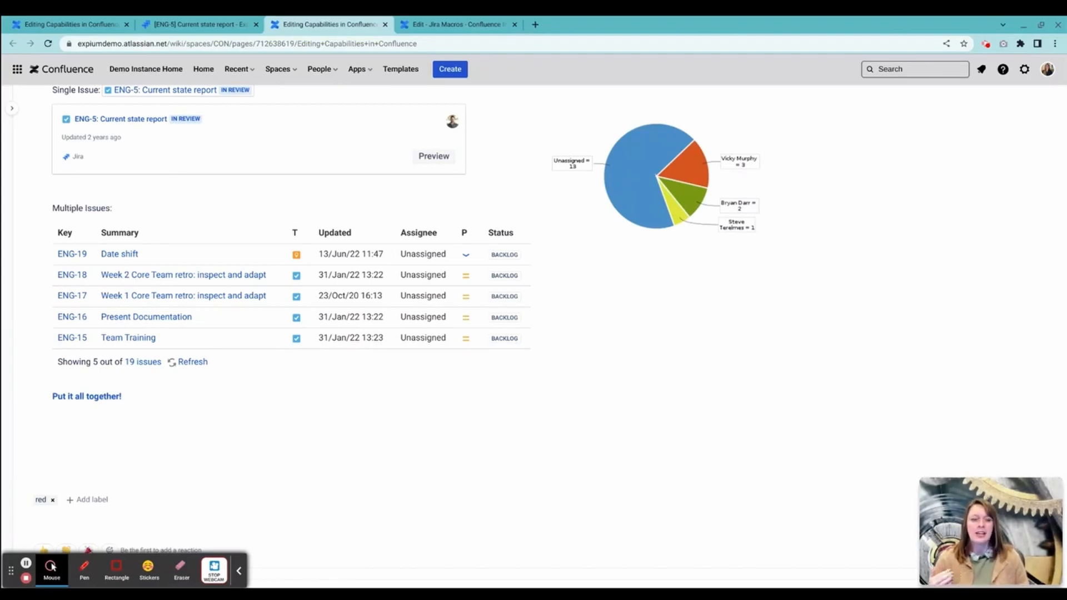
# - Review the ENG-5 issue's Confluence page link again and return to the page's Jira Filter Macro section
pyautogui.click(171, 22)
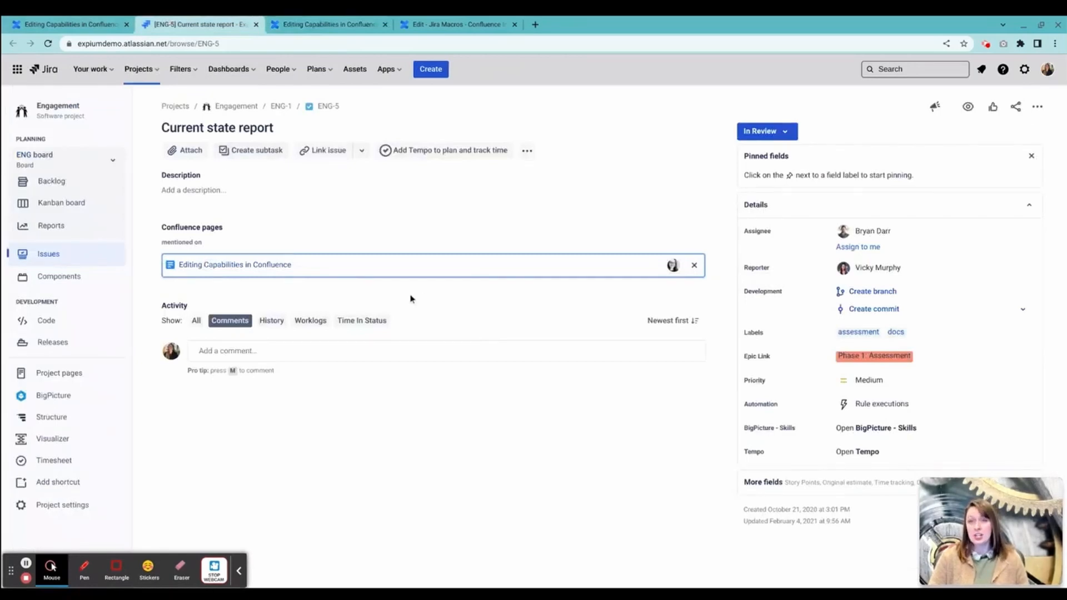
pyautogui.click(319, 24)
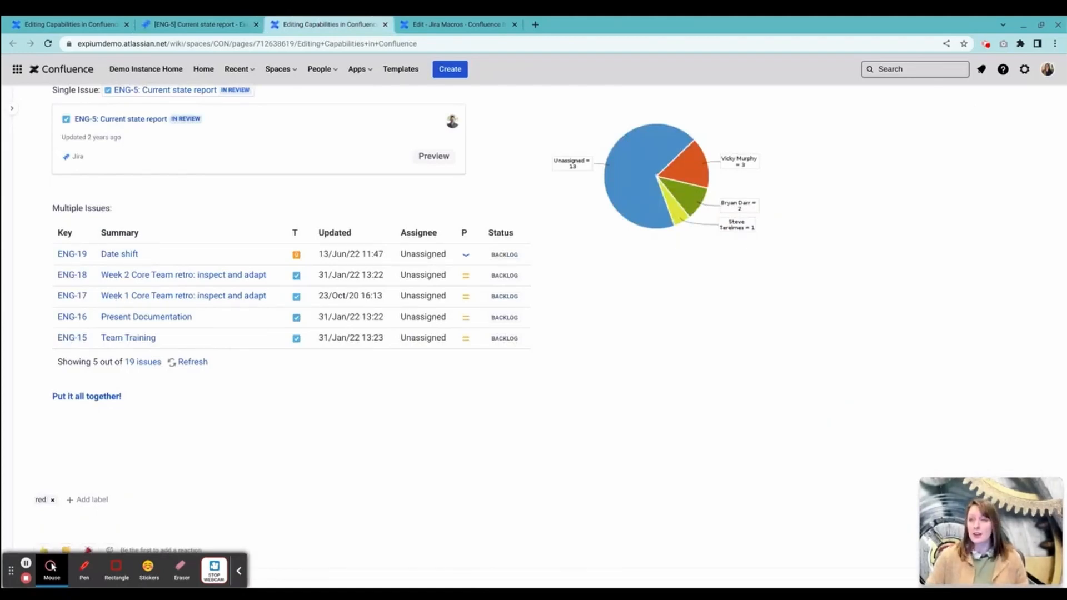
pyautogui.scroll(1, 860, 272)
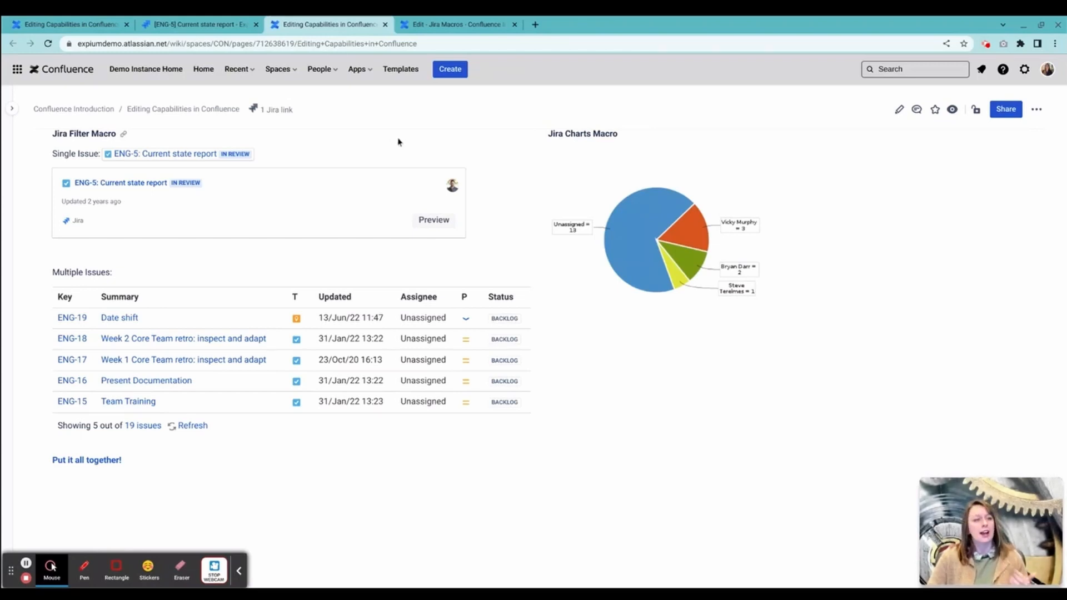
# - Switch to the Jira Macros draft, place the cursor in the body, and search the insertable elements for "jira"
pyautogui.click(425, 25)
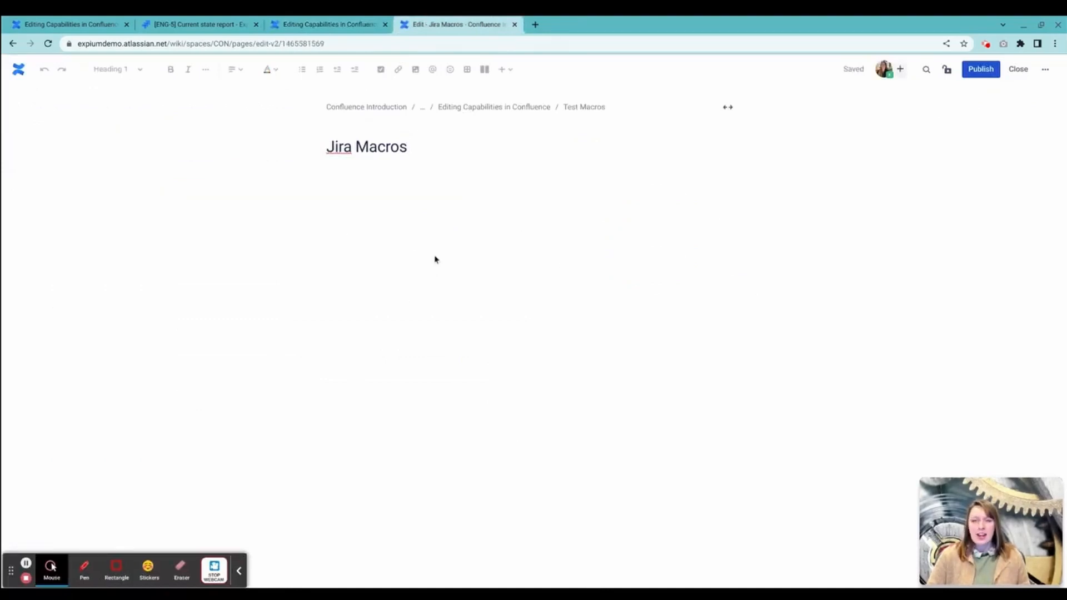
pyautogui.press('Return')
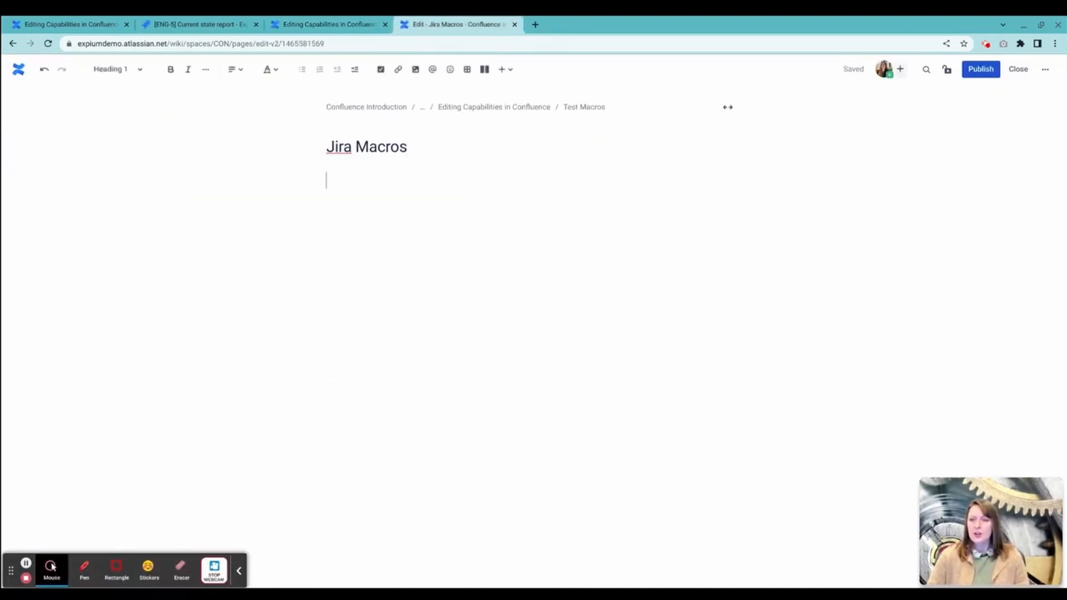
pyautogui.click(506, 70)
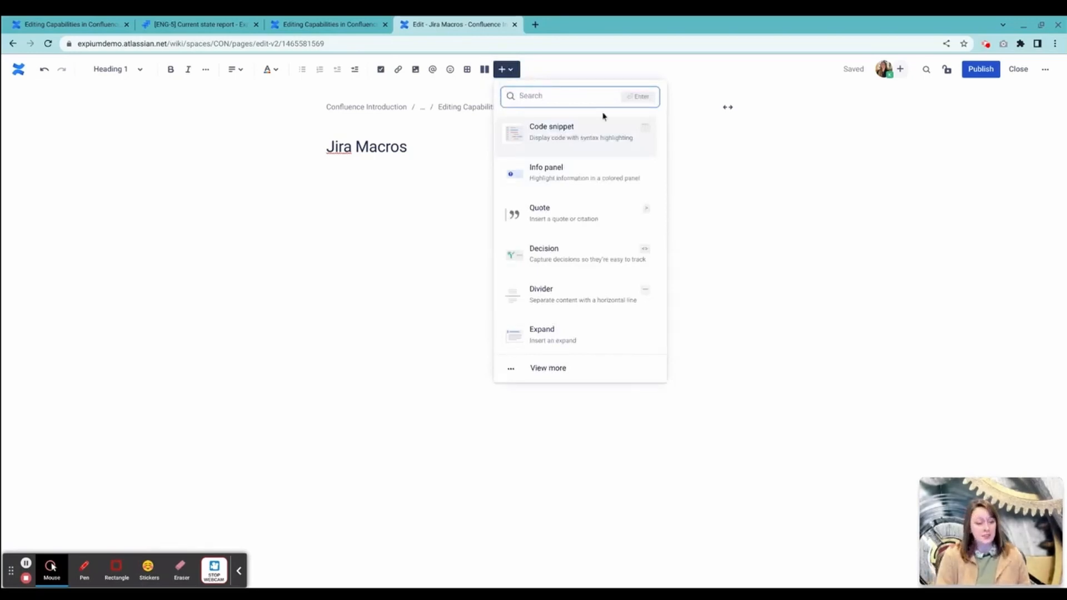
pyautogui.write('jira')
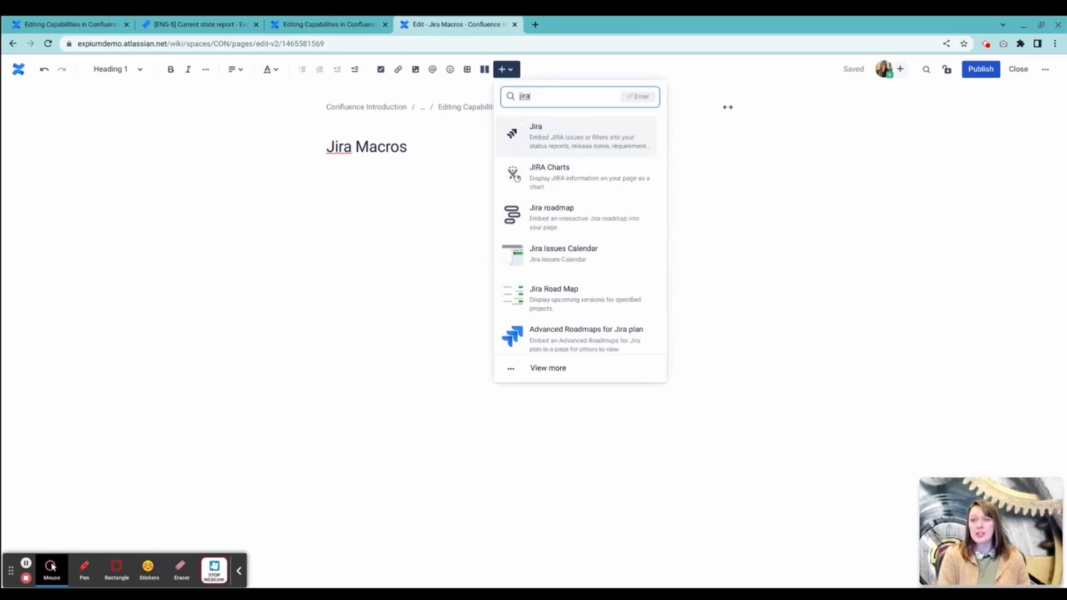
pyautogui.scroll(-1, 592, 165)
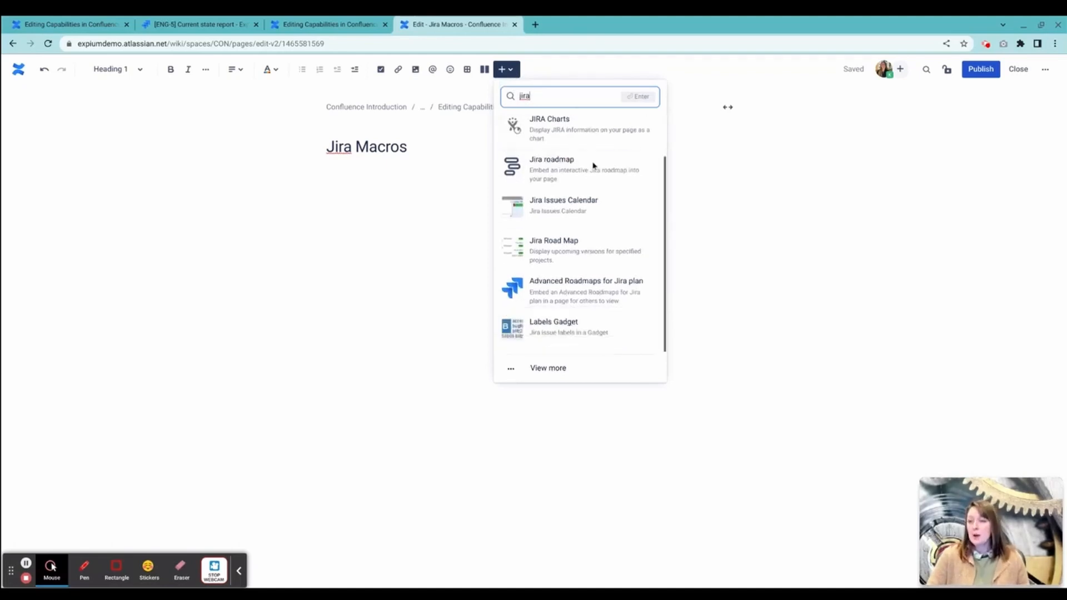
pyautogui.scroll(1, 592, 165)
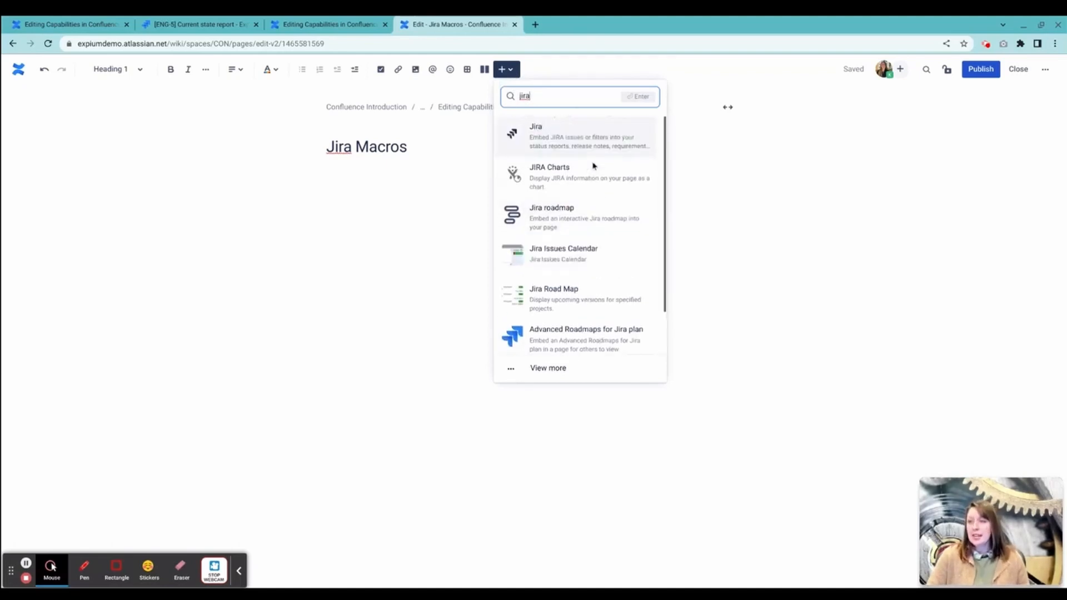
# - Browse the full macro list for Jira and External content macros, and insert the Workload Pie Chart macro
pyautogui.click(544, 370)
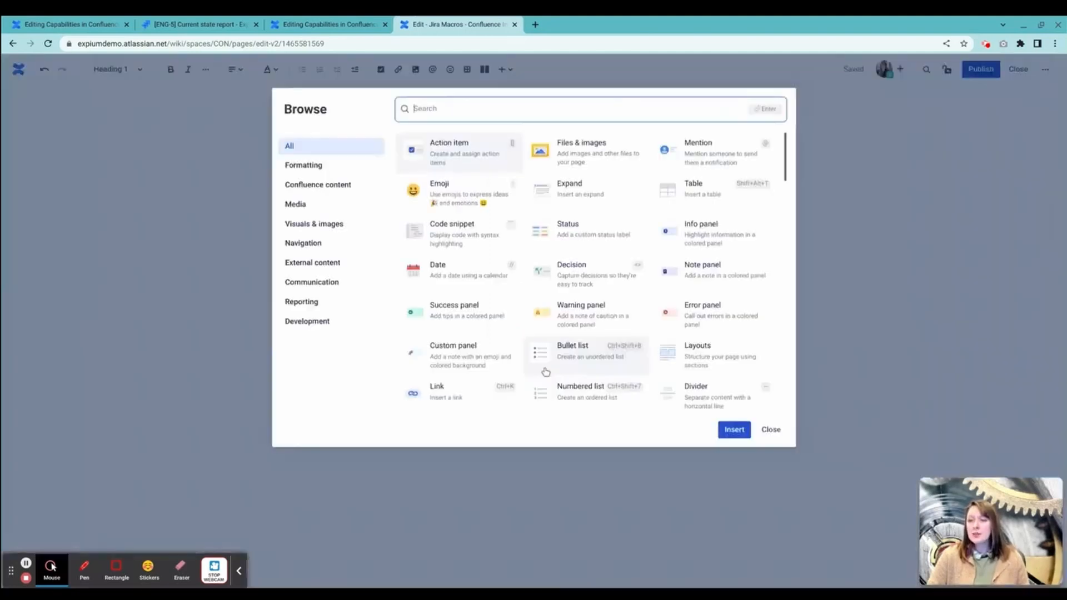
pyautogui.write('jira')
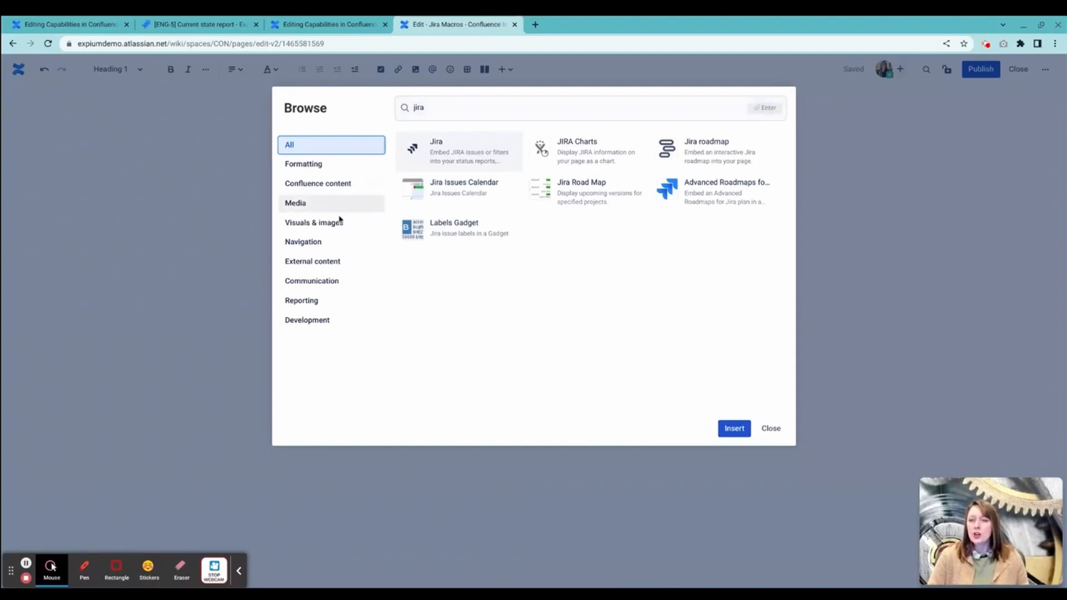
pyautogui.click(329, 261)
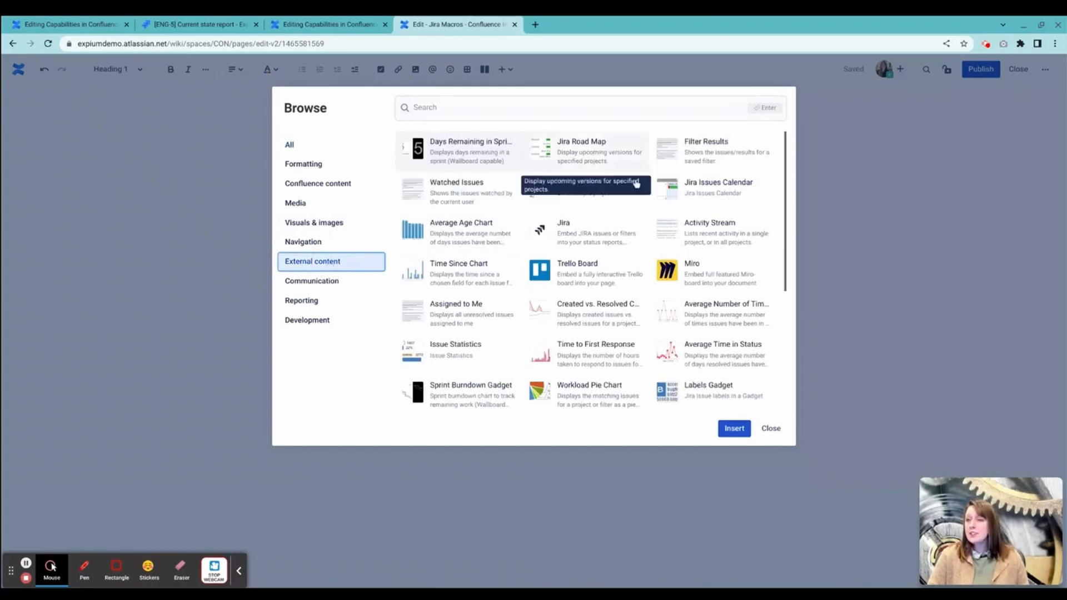
pyautogui.scroll(-1, 757, 236)
pyautogui.scroll(-4, 756, 236)
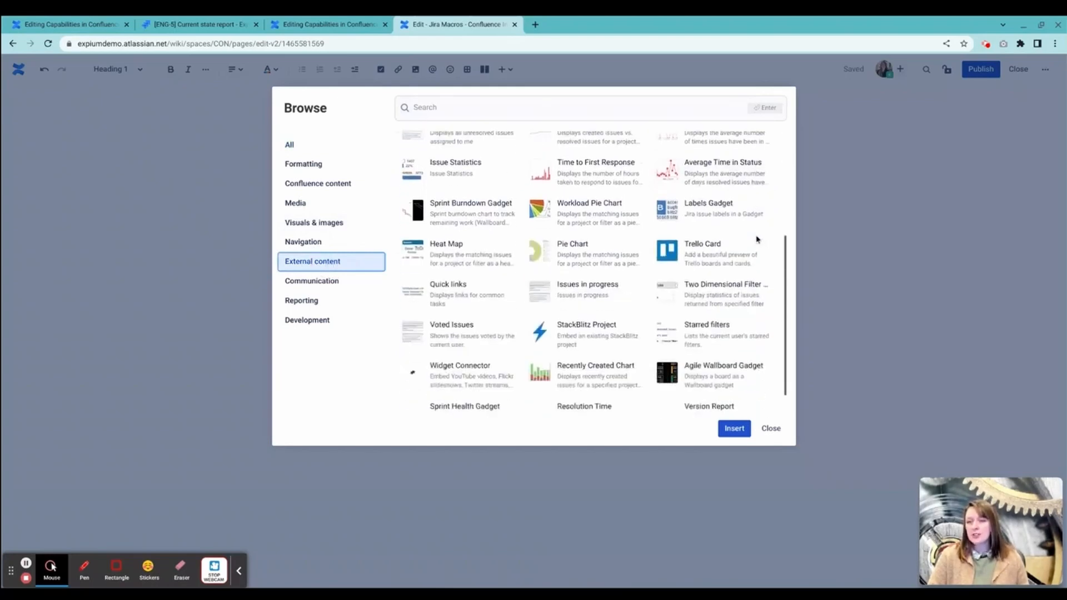
pyautogui.scroll(4, 757, 242)
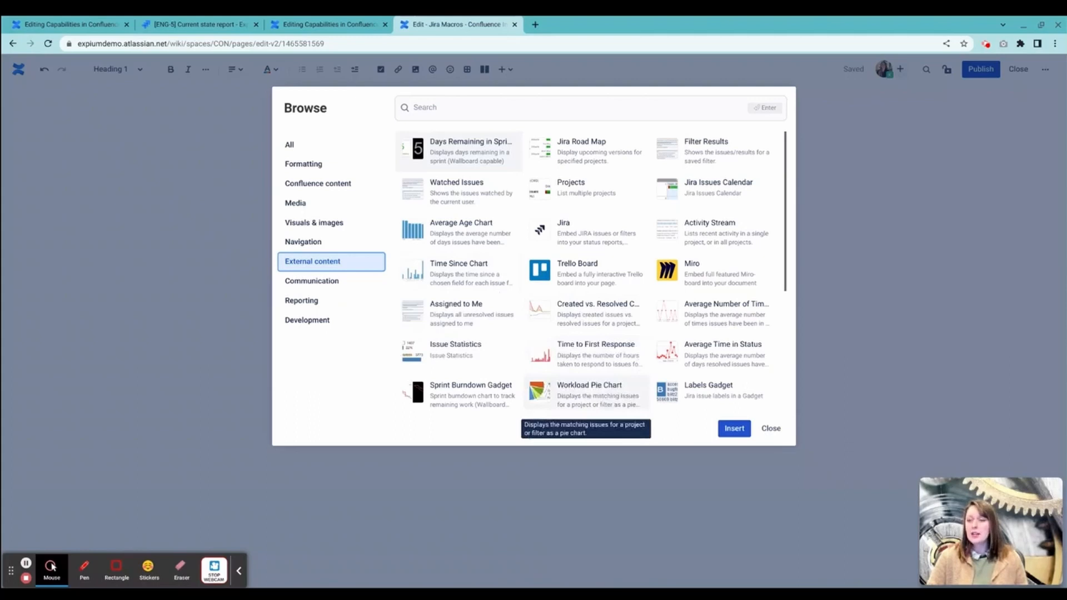
pyautogui.click(600, 395)
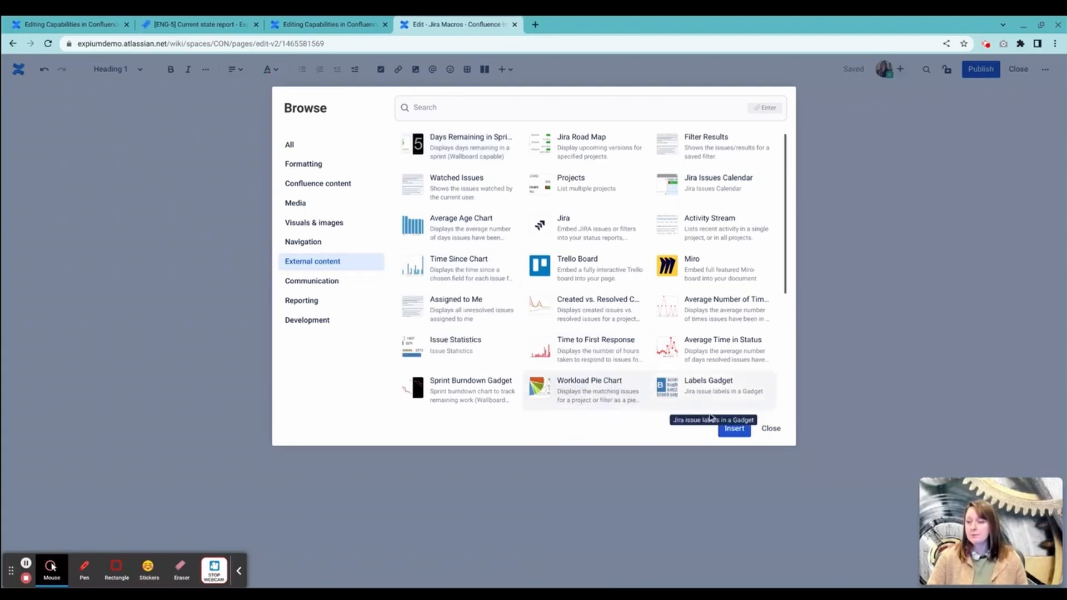
pyautogui.click(732, 428)
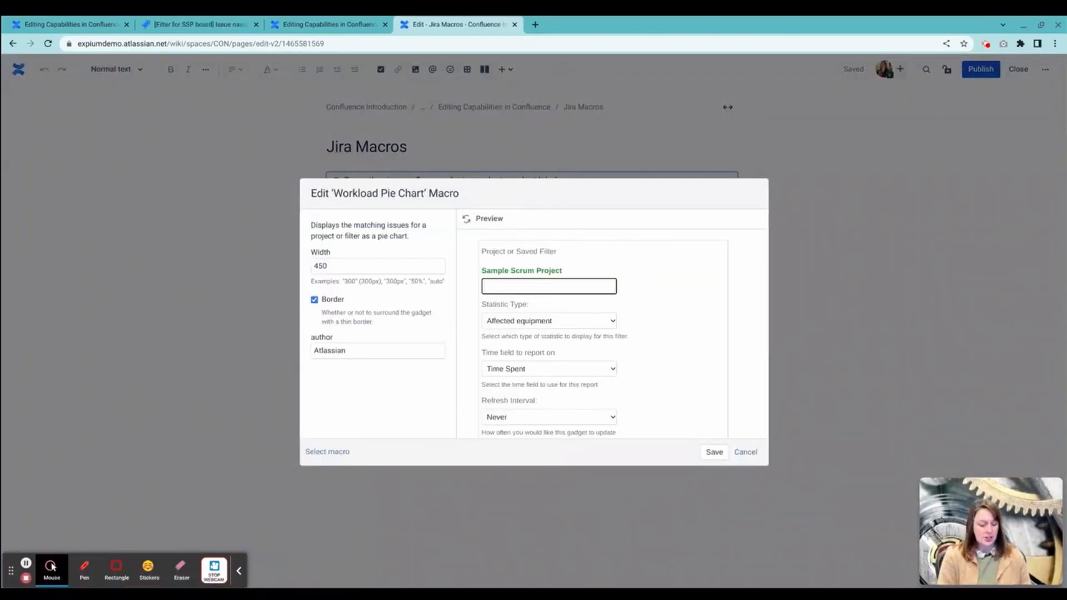
# - Set the pie chart's project to Sample Scrum Project (SSP) and its statistic type to Assignee
pyautogui.write('scr')
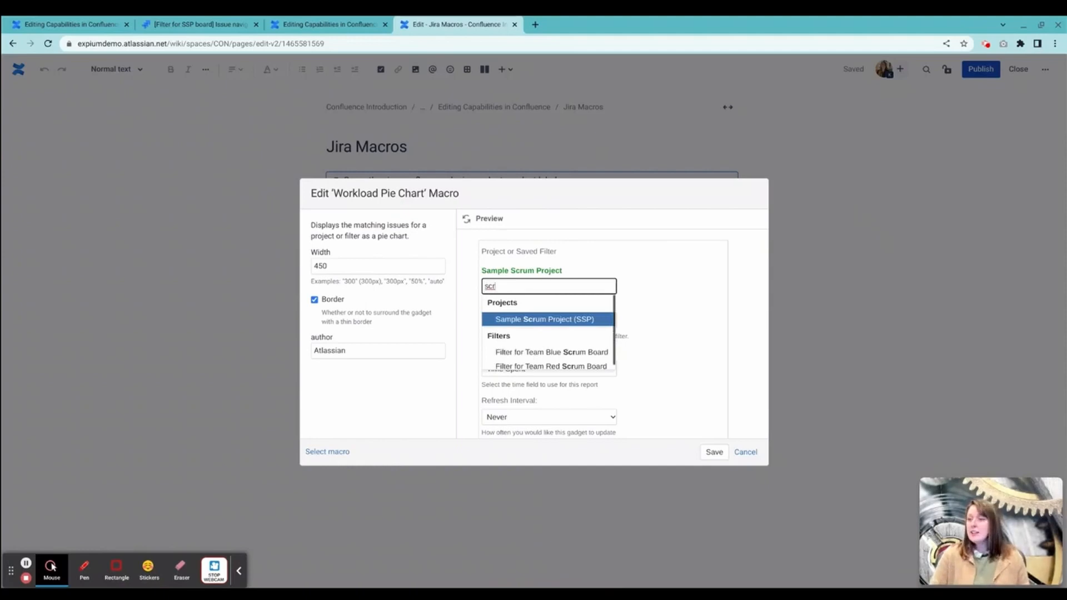
pyautogui.click(545, 320)
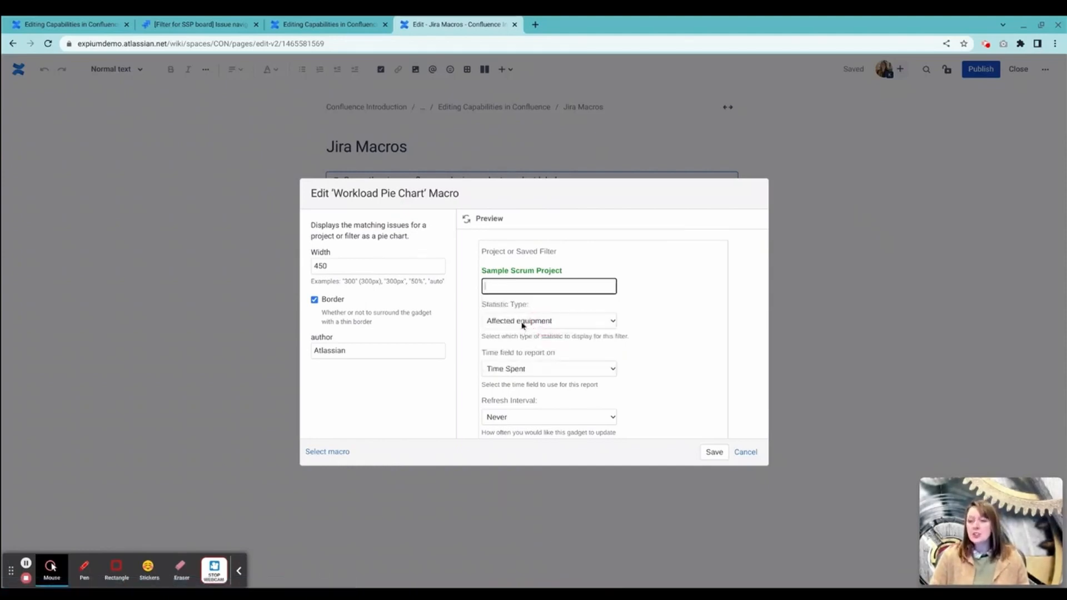
pyautogui.click(522, 322)
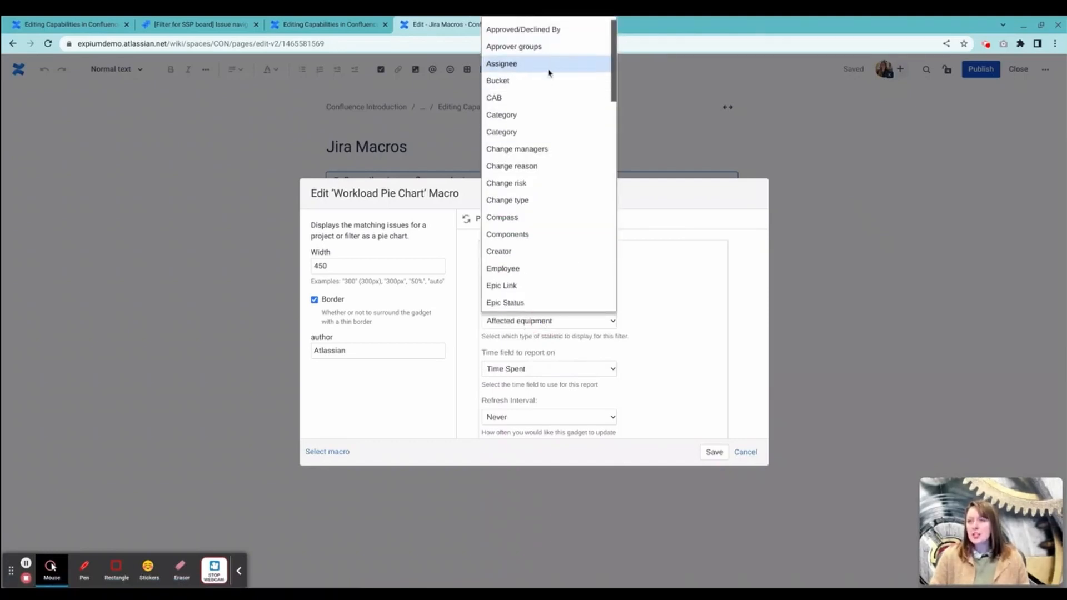
pyautogui.scroll(-2, 549, 72)
pyautogui.scroll(2, 549, 72)
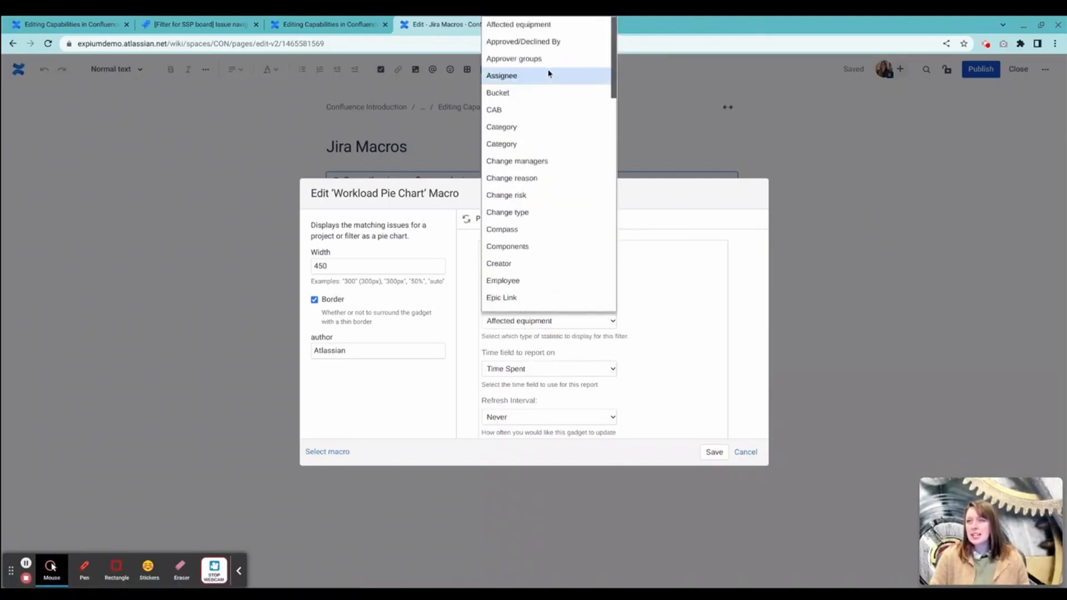
pyautogui.click(548, 74)
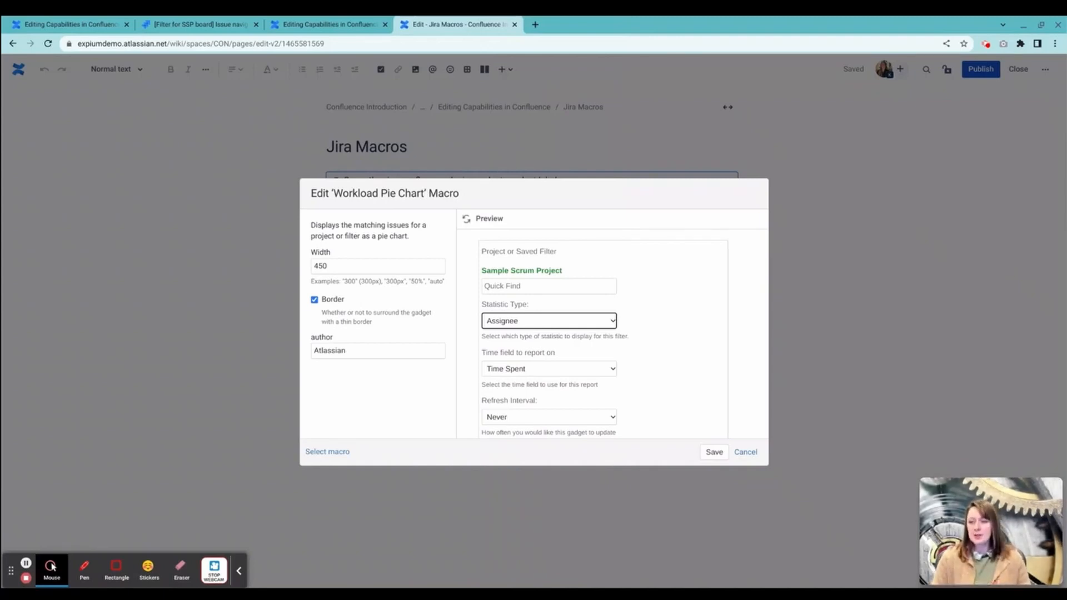
# - Report on Time Spent with the refresh interval at Never, and save the Workload Pie Chart to the page
pyautogui.scroll(-2, 624, 348)
pyautogui.click(544, 316)
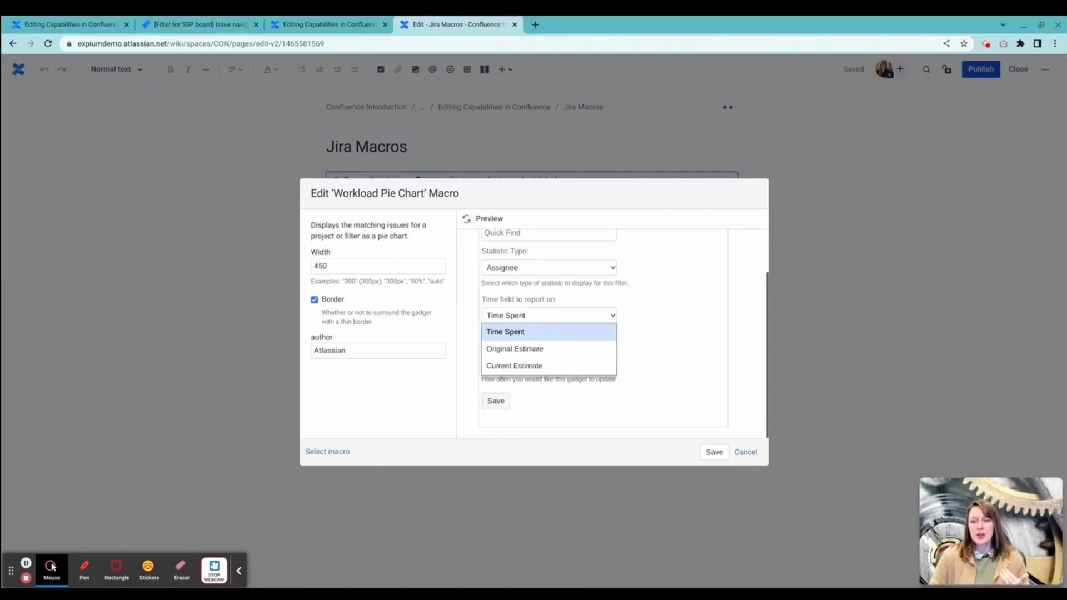
pyautogui.click(543, 335)
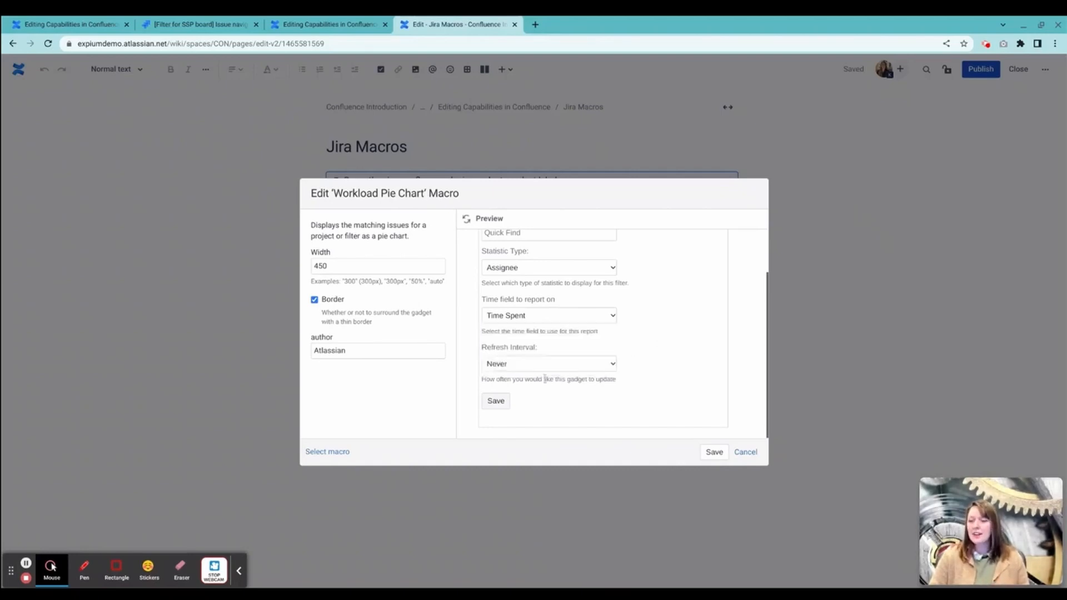
pyautogui.click(524, 370)
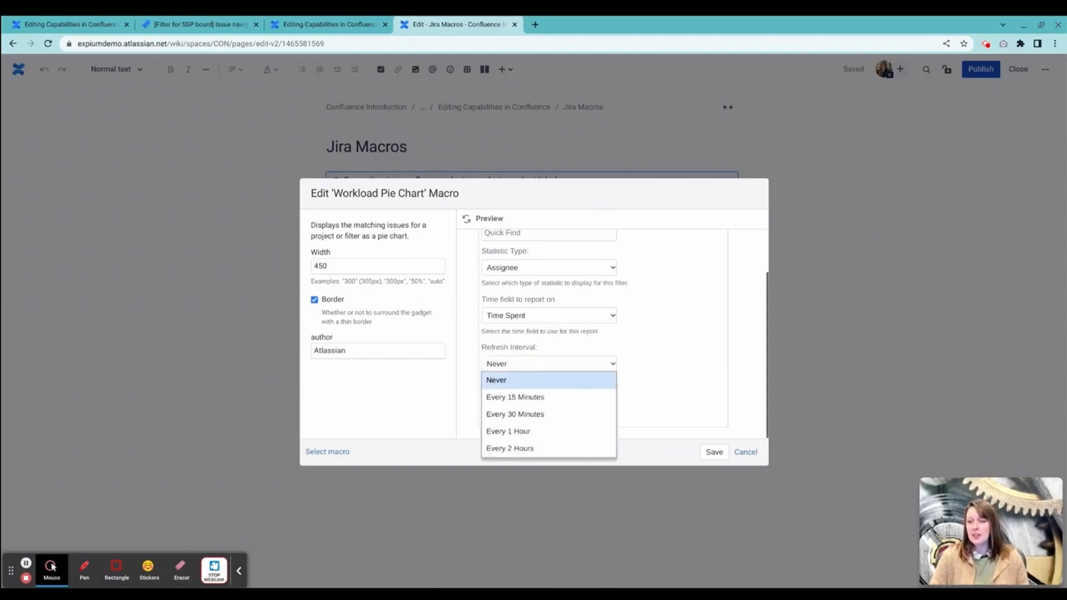
pyautogui.click(526, 367)
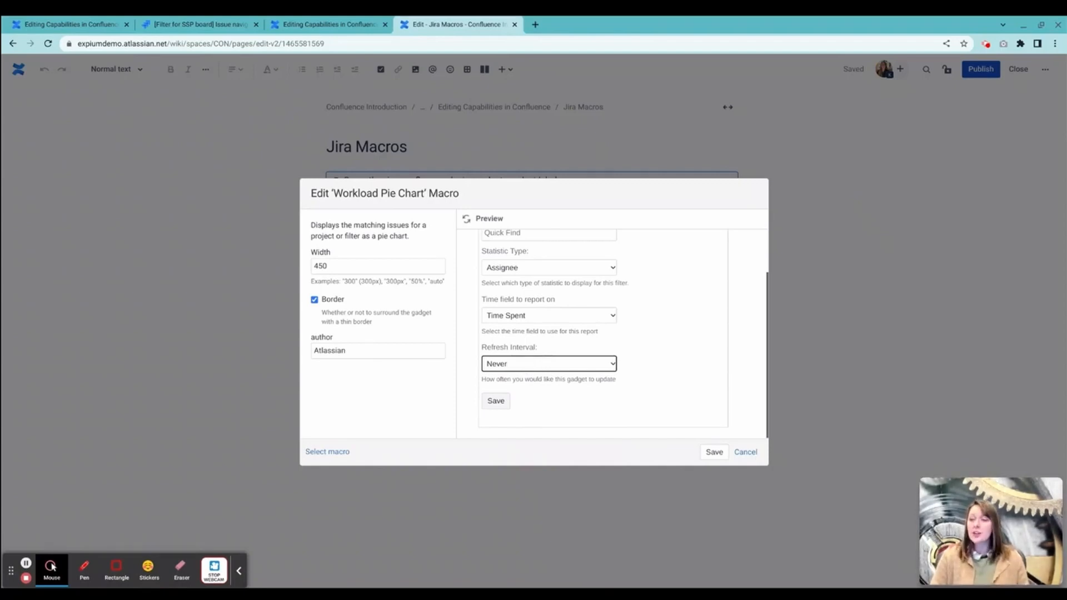
pyautogui.click(507, 403)
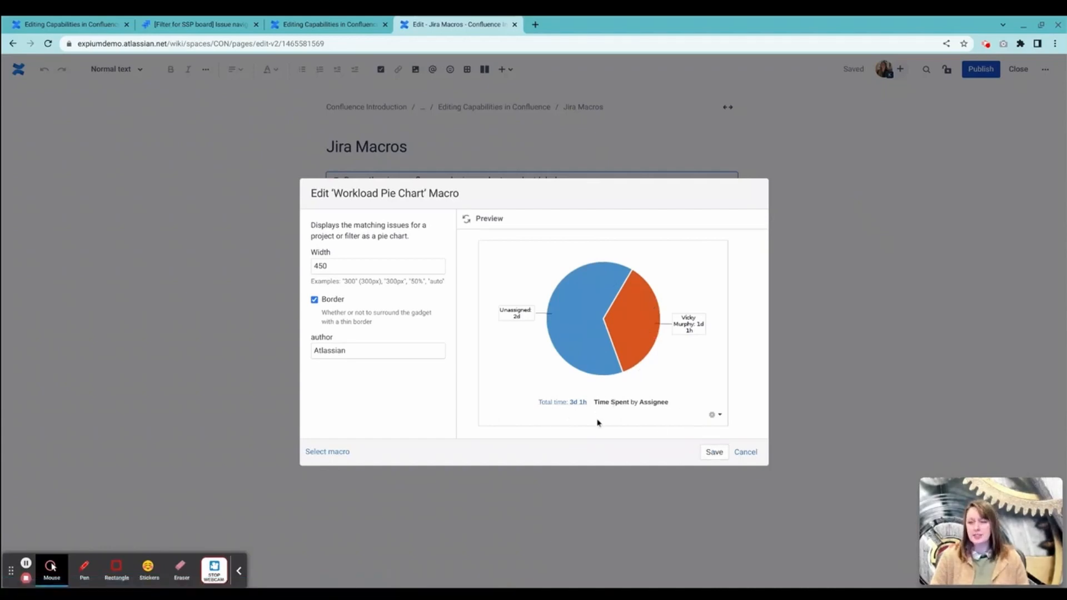
pyautogui.click(713, 451)
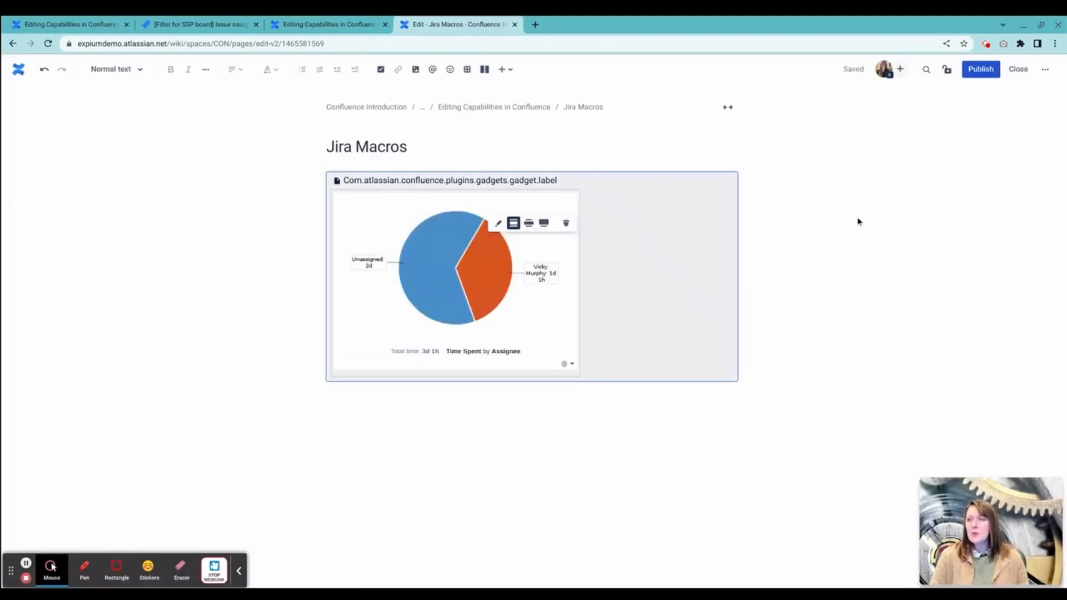
# - Switch to the published Editing Capabilities in Confluence page and go to its Attachments section
pyautogui.click(974, 72)
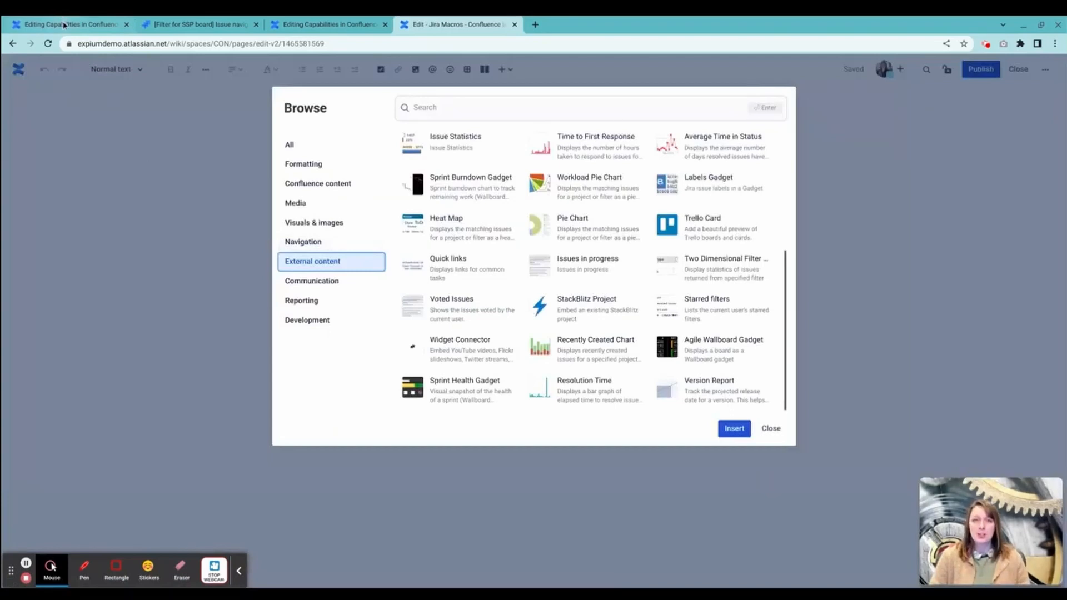
pyautogui.click(62, 23)
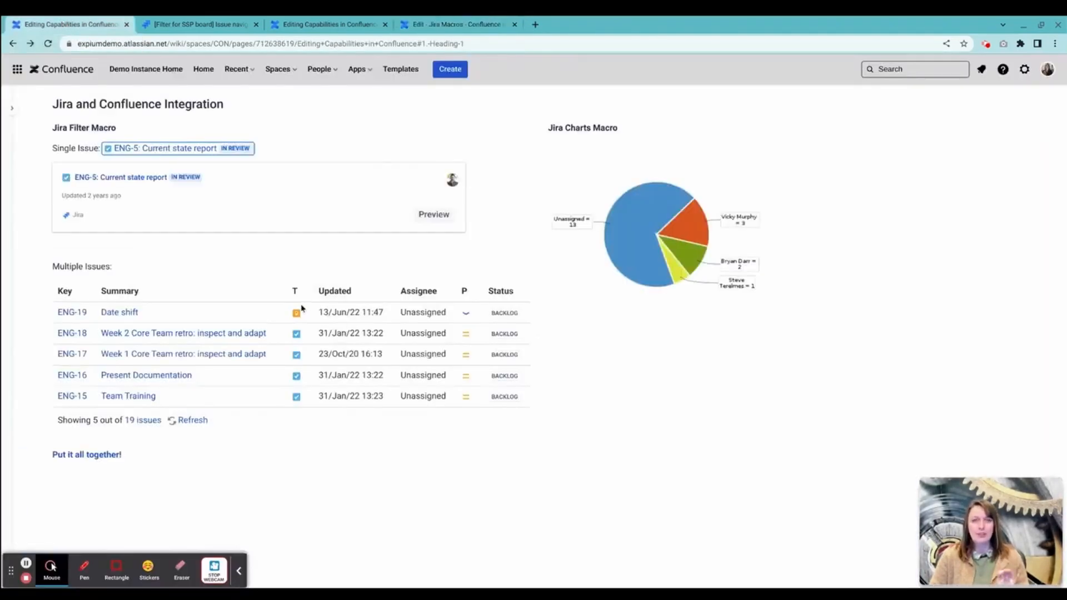
pyautogui.scroll(3, 301, 308)
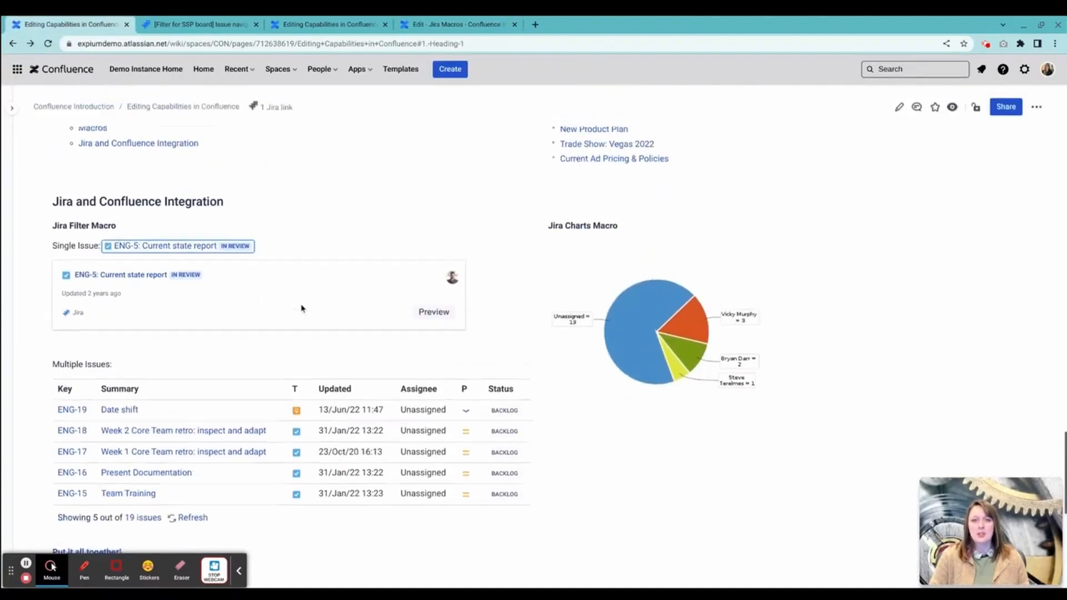
pyautogui.scroll(8, 301, 308)
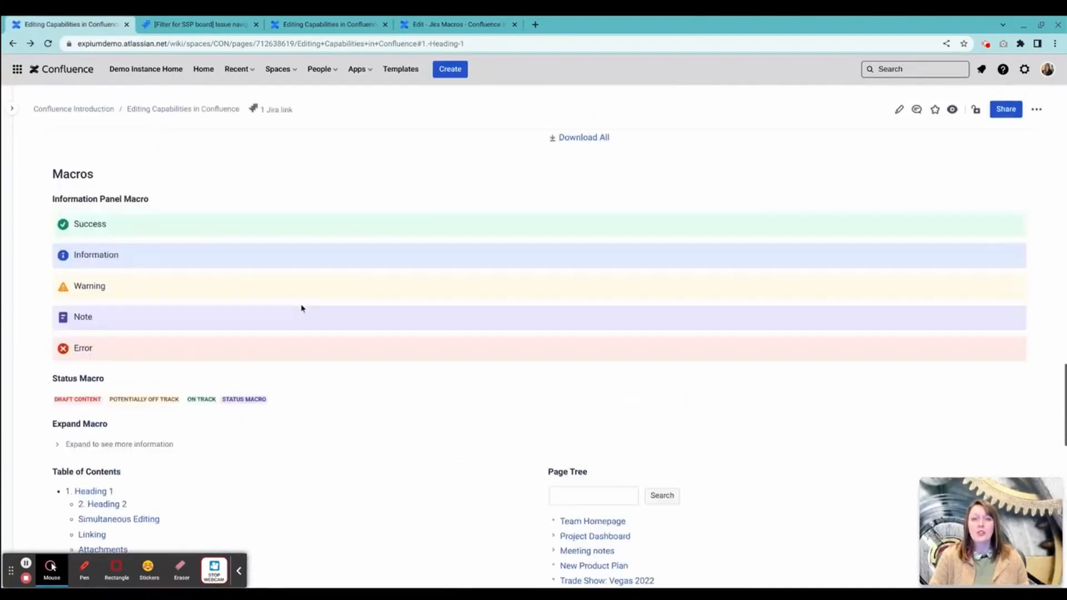
pyautogui.scroll(8, 301, 309)
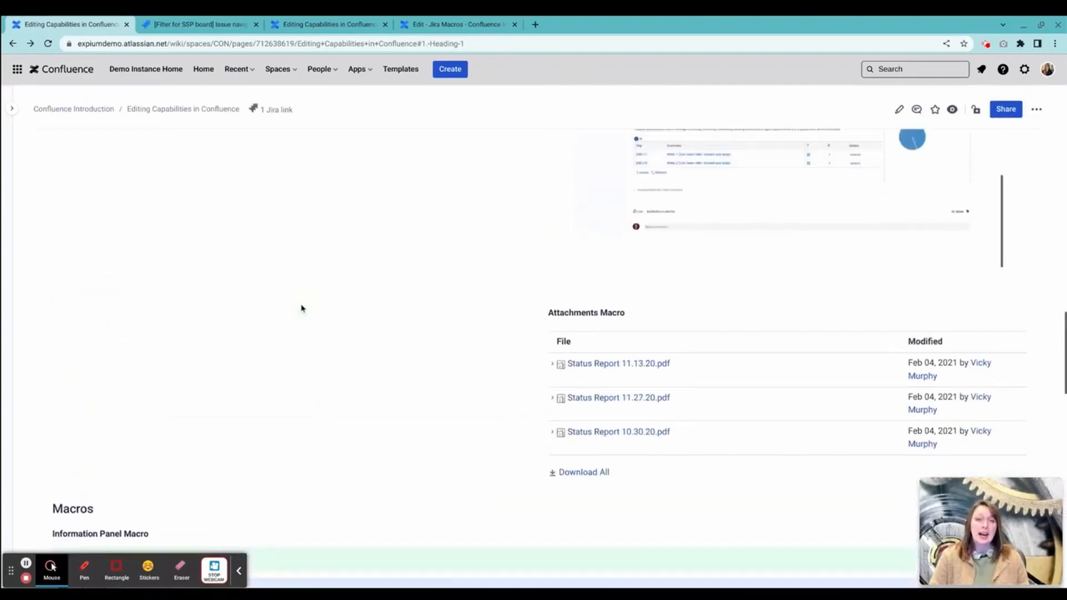
pyautogui.scroll(4, 302, 308)
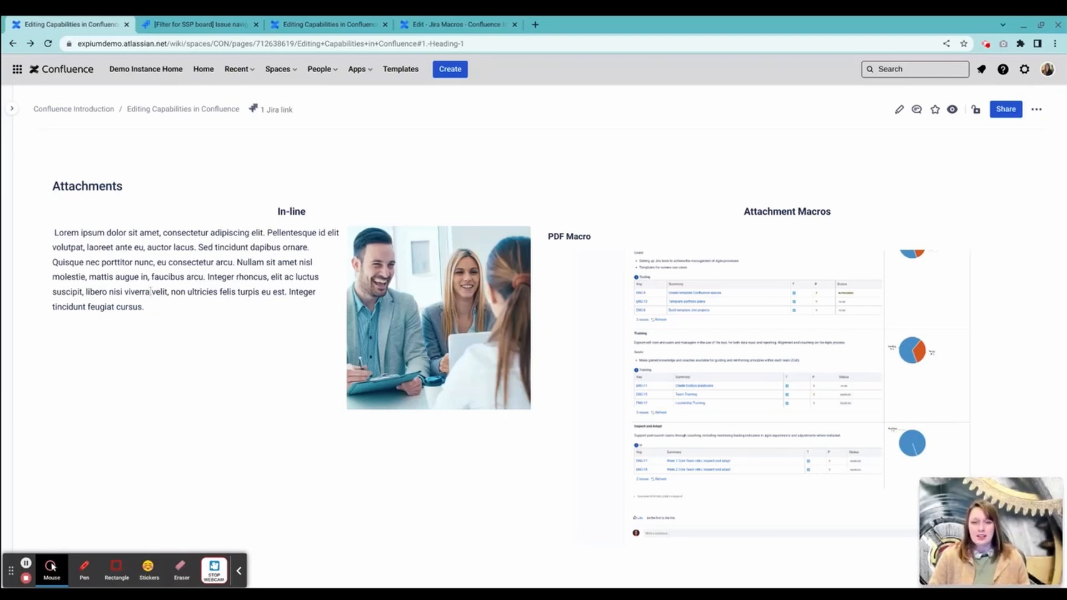
# - Select the words "velit, non ultricies" in the In-line attachments paragraph and start creating a Jira issue from them
pyautogui.doubleClick(161, 293)
pyautogui.moveTo(165, 295); pyautogui.dragTo(216, 290)
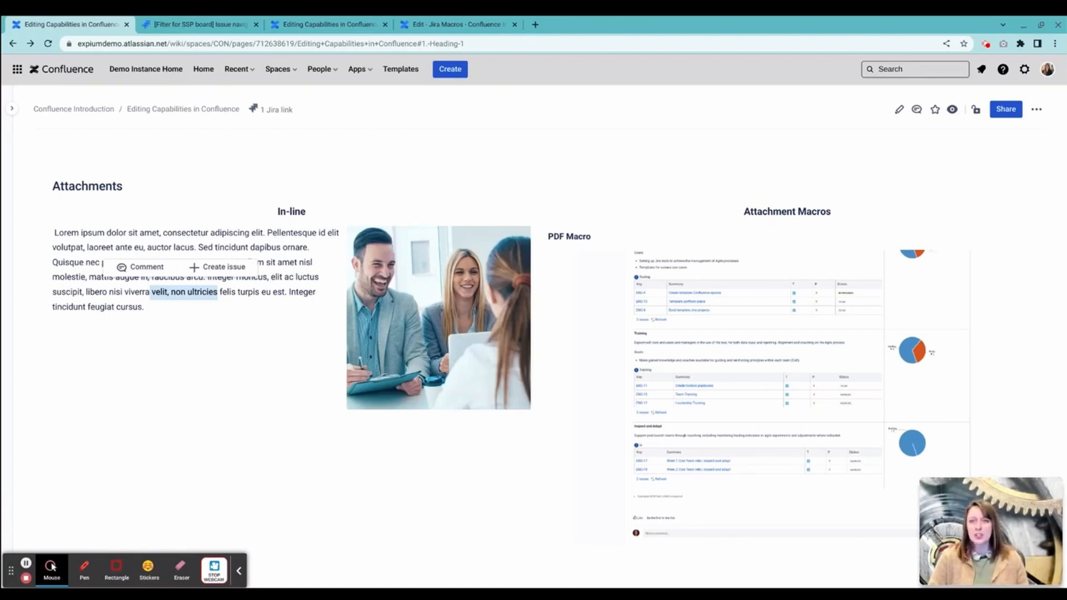
pyautogui.click(218, 270)
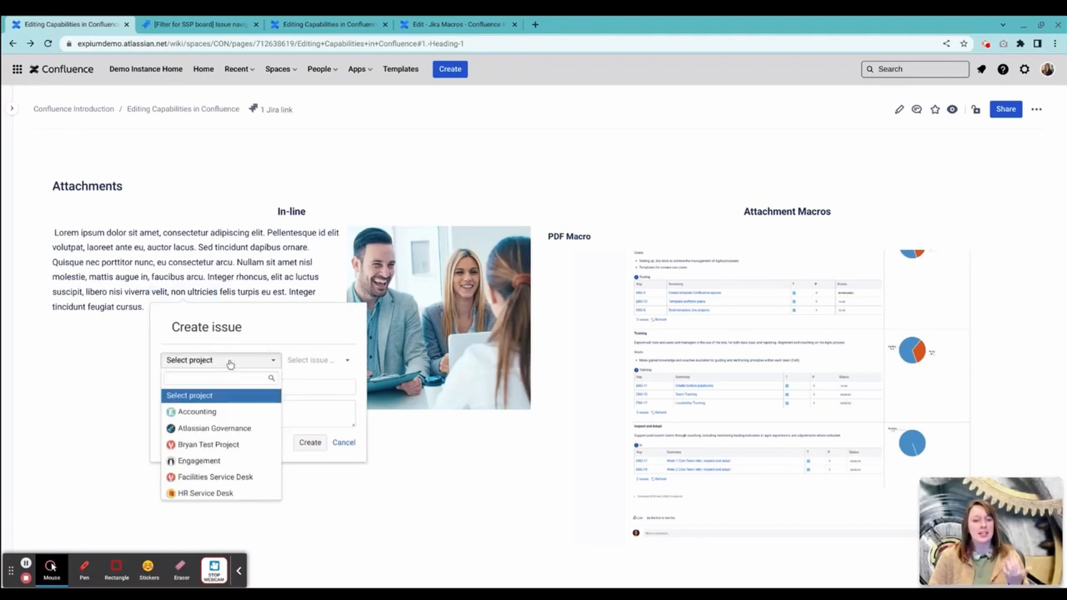
# - Choose the Test Project entry as the new issue's project, with Story as the issue type
pyautogui.click(231, 364)
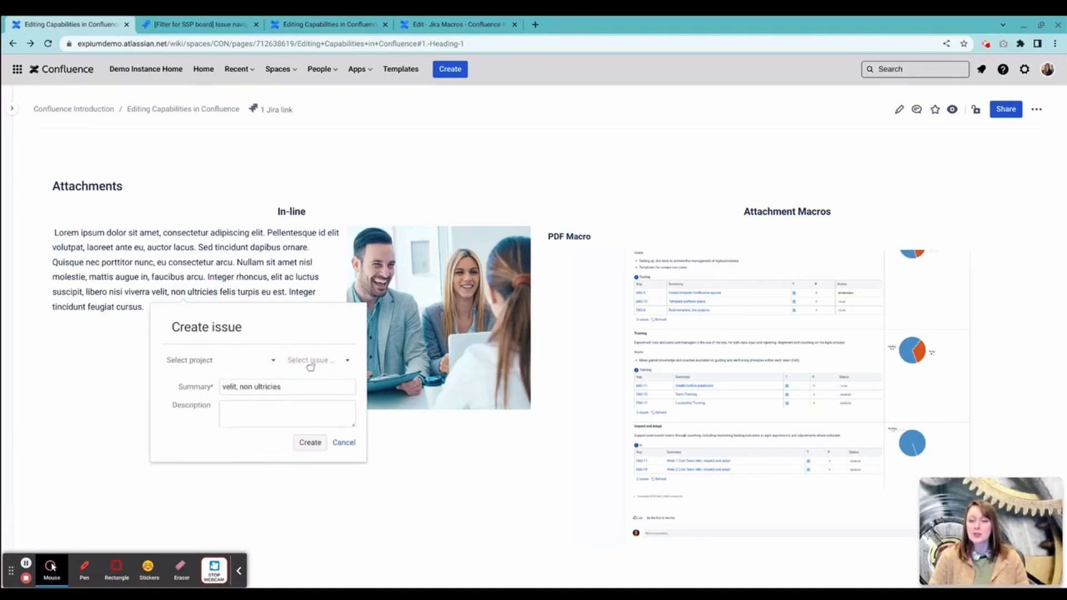
pyautogui.click(270, 362)
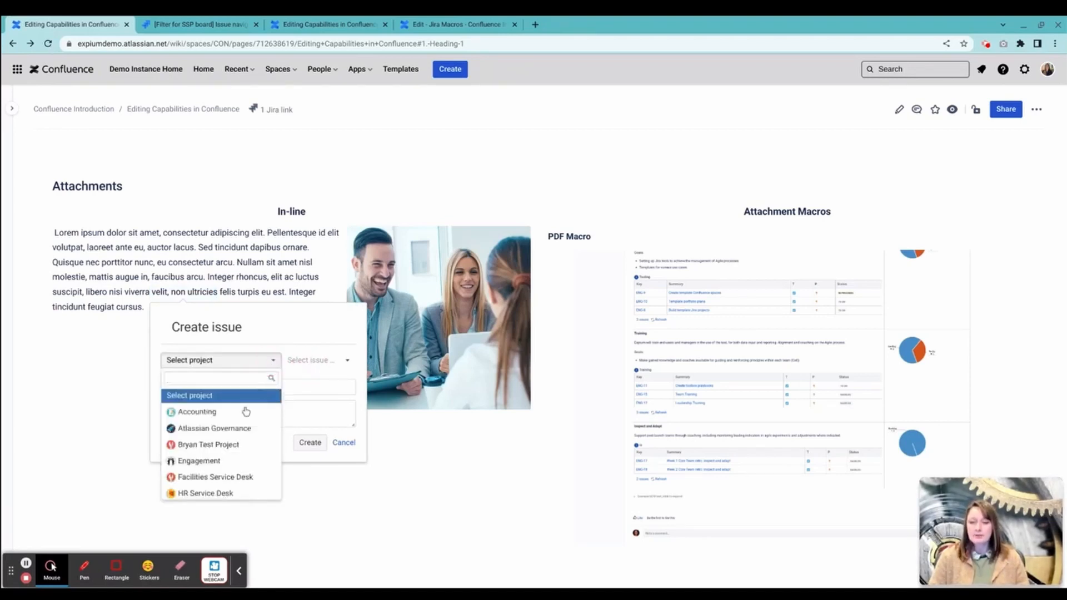
pyautogui.click(228, 444)
pyautogui.click(332, 362)
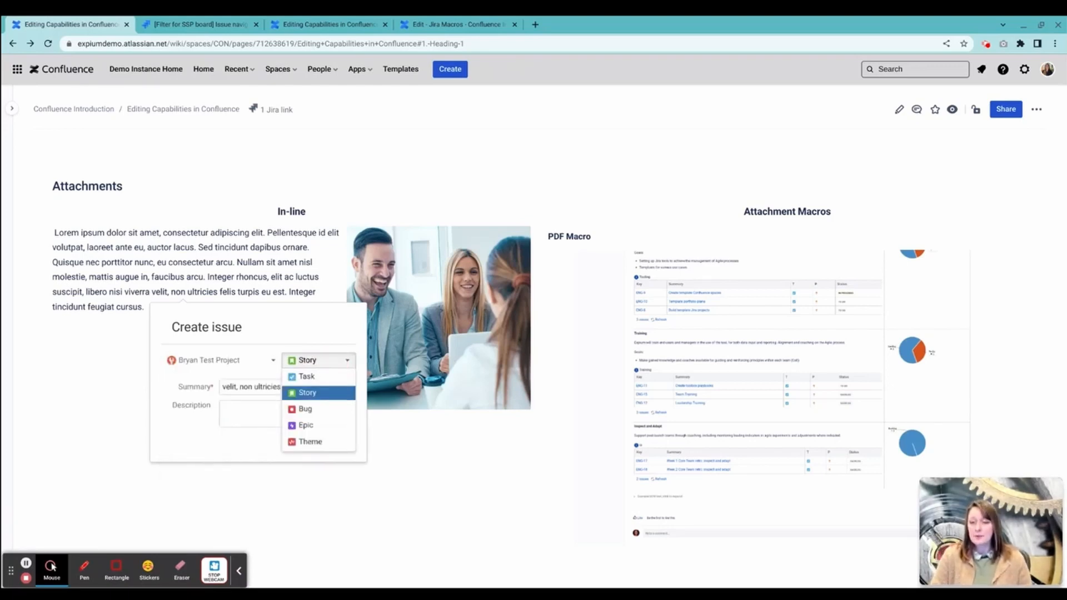
pyautogui.click(306, 337)
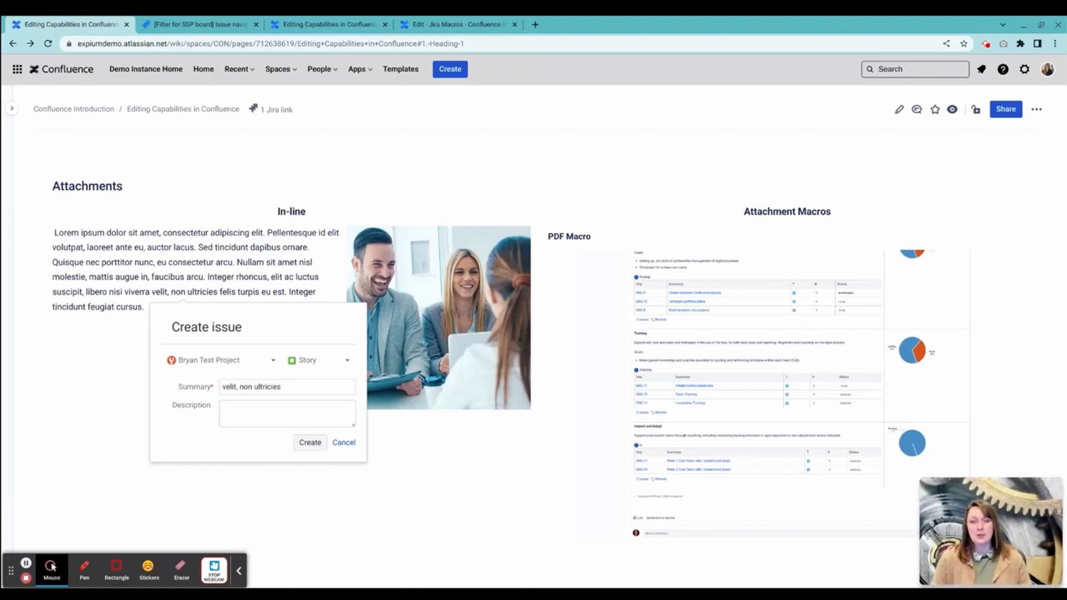
# - Leave the issue form without creating the issue, and look through the page down to the Macros section
pyautogui.scroll(-1, 221, 295)
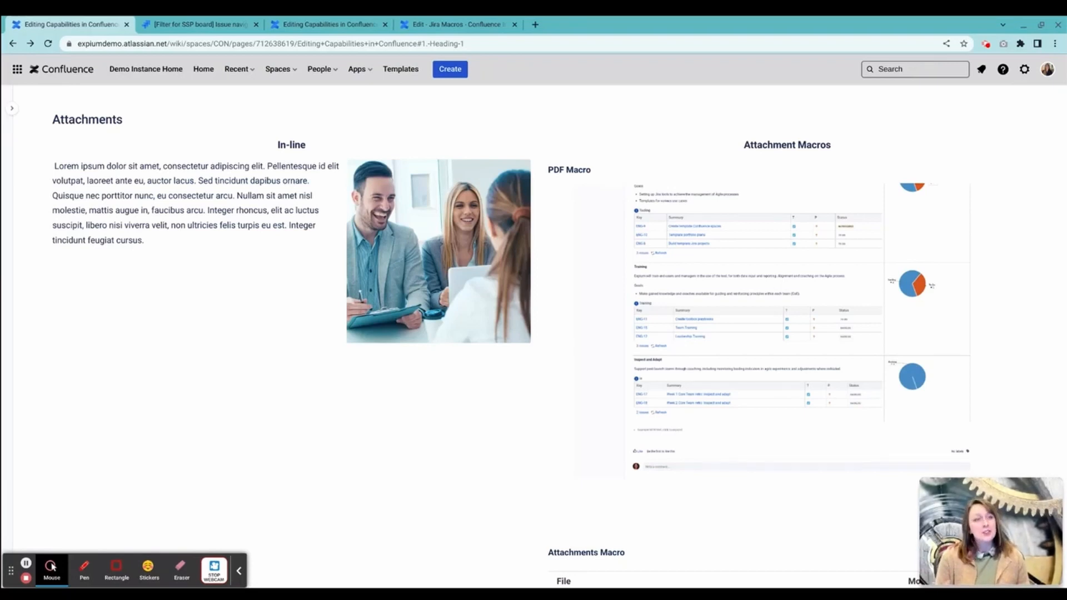
pyautogui.scroll(-10, 222, 307)
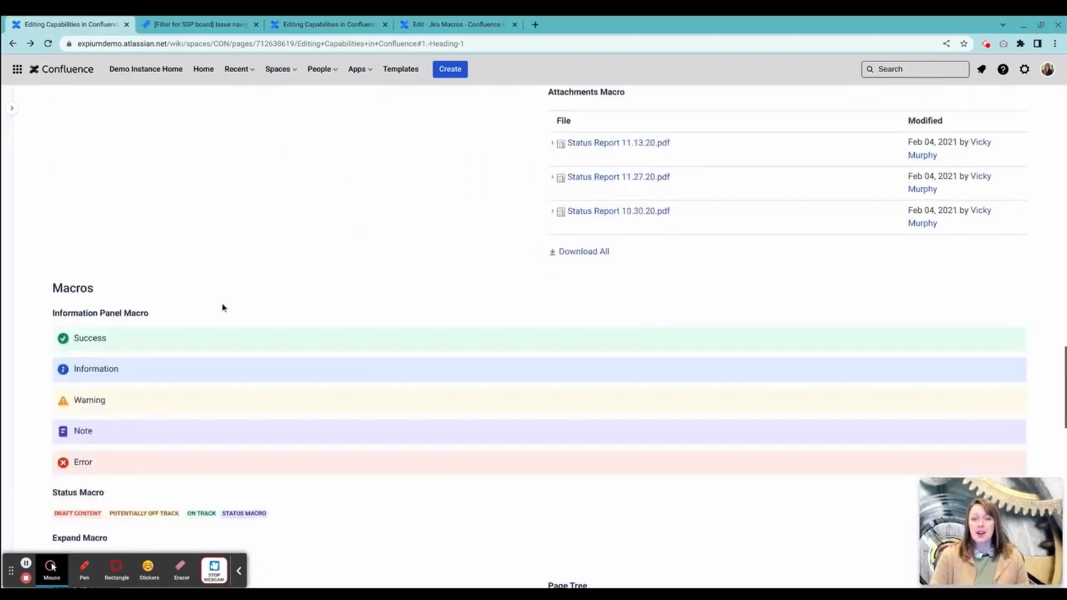
pyautogui.scroll(-3, 222, 307)
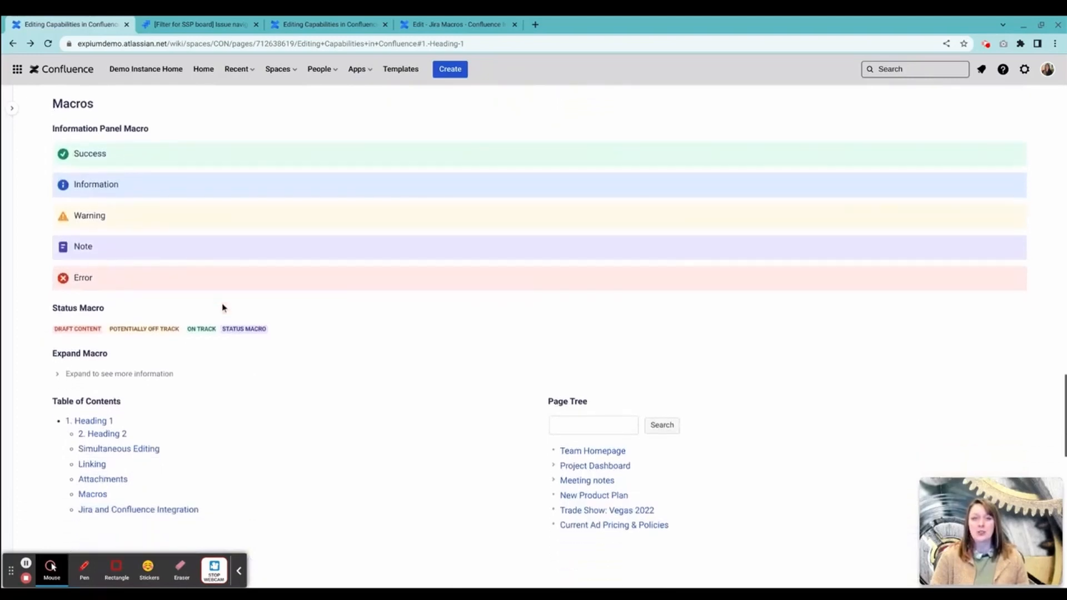